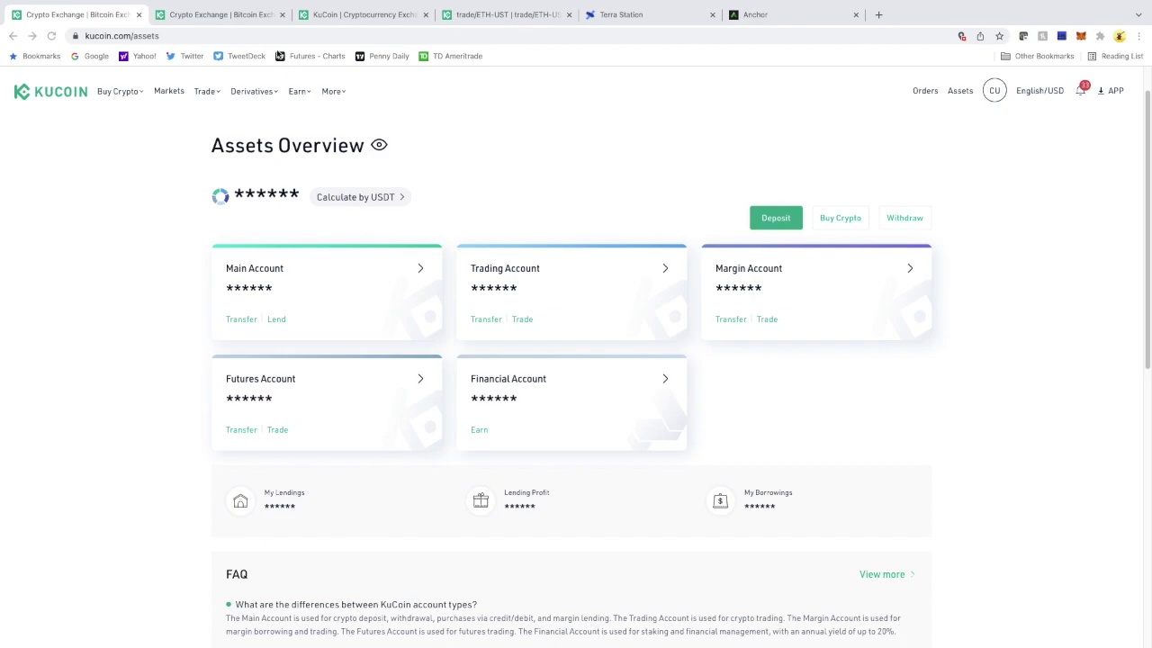
Check the ETH deposit history, then start and cancel an ETH Main-to-Trading transfer.
left_click(233, 16)
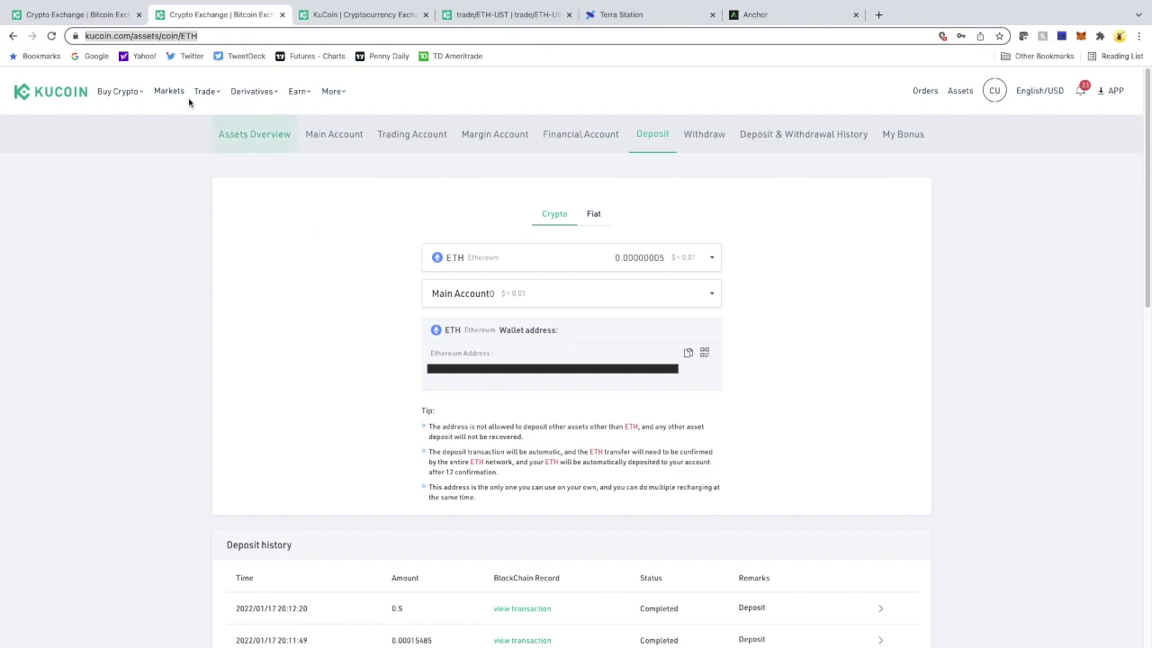
left_click(95, 16)
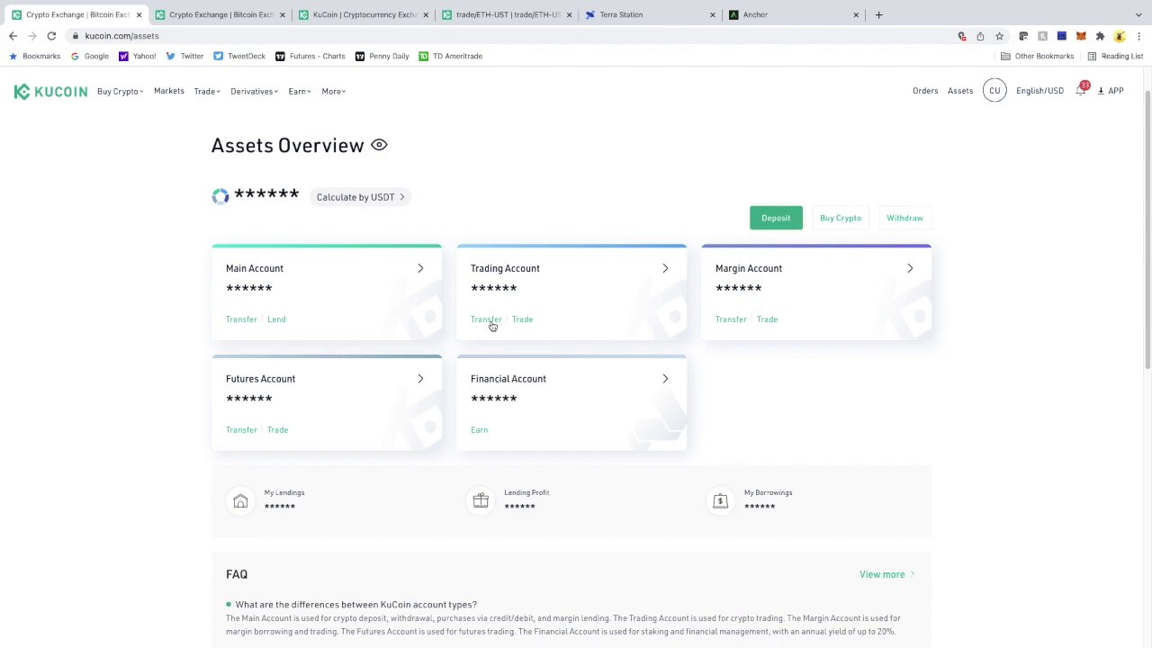
left_click(492, 326)
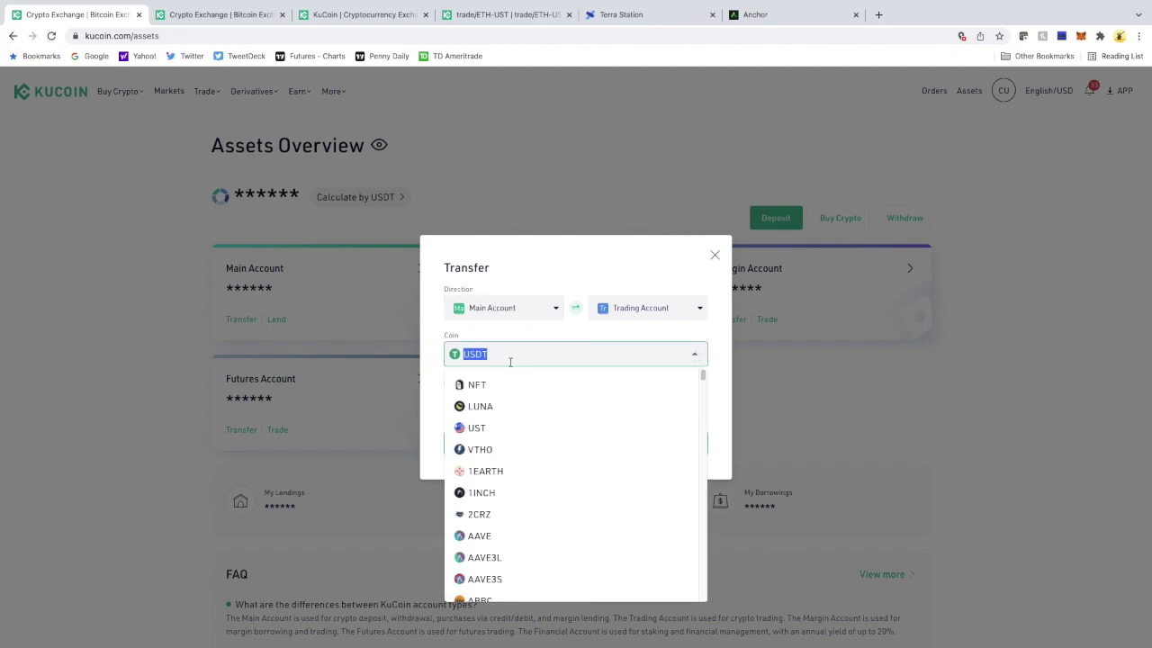
type("et")
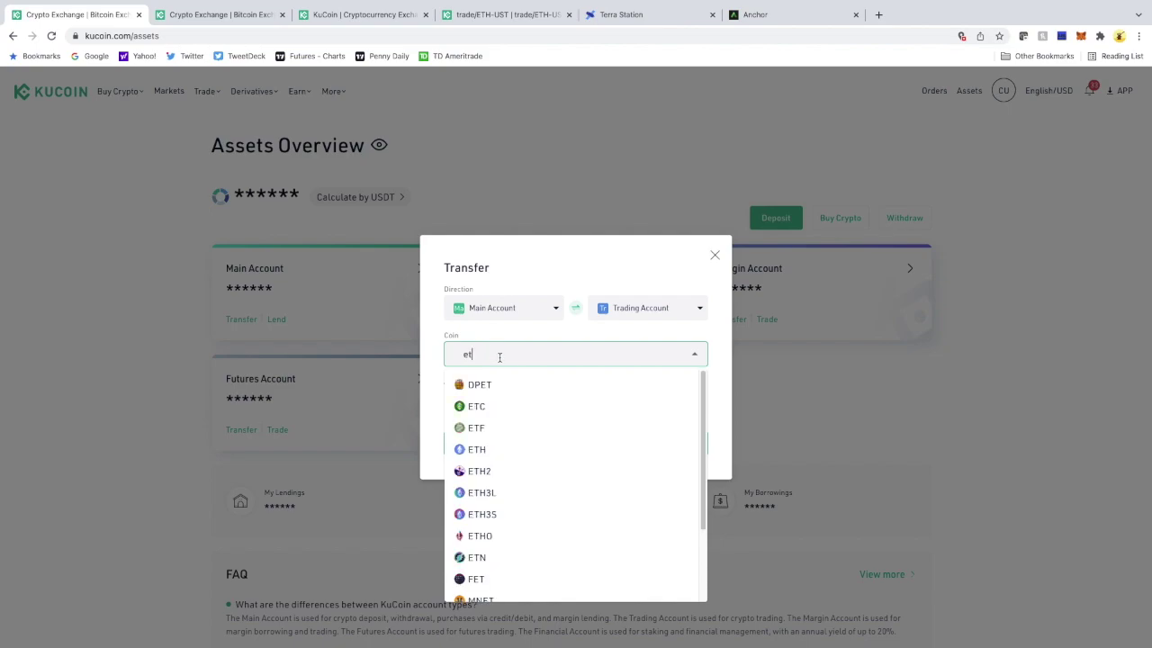
type("h")
left_click(495, 382)
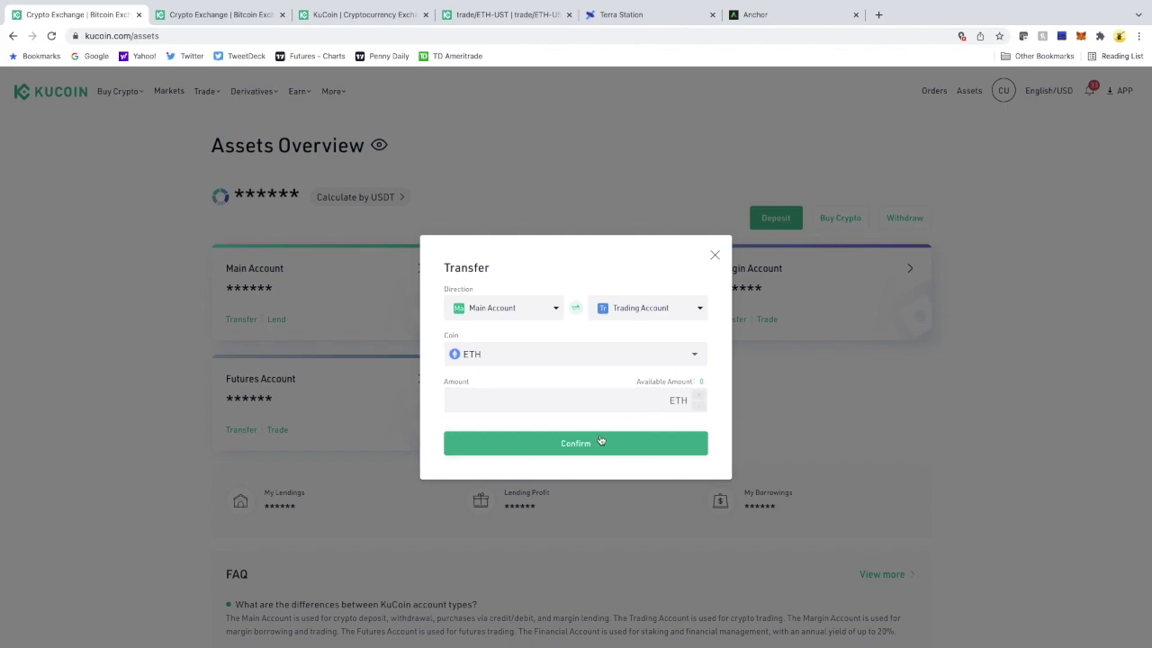
left_click(714, 255)
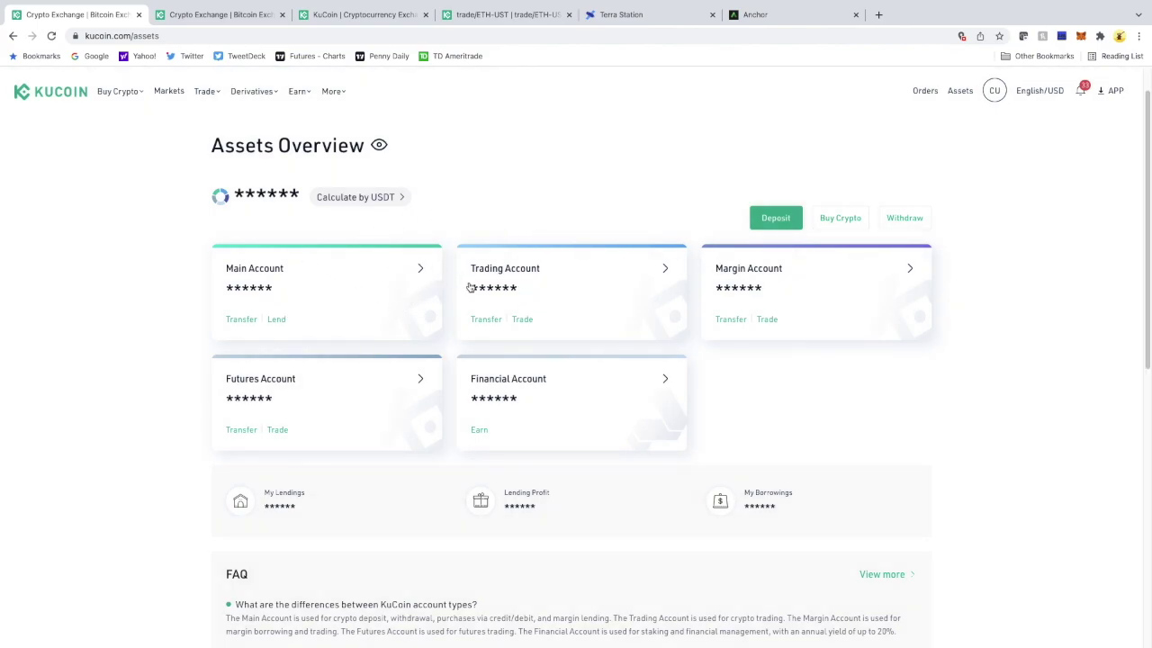
On the ETH/UST page, browse the pair list and fill Sell ETH at 100%.
left_click(373, 16)
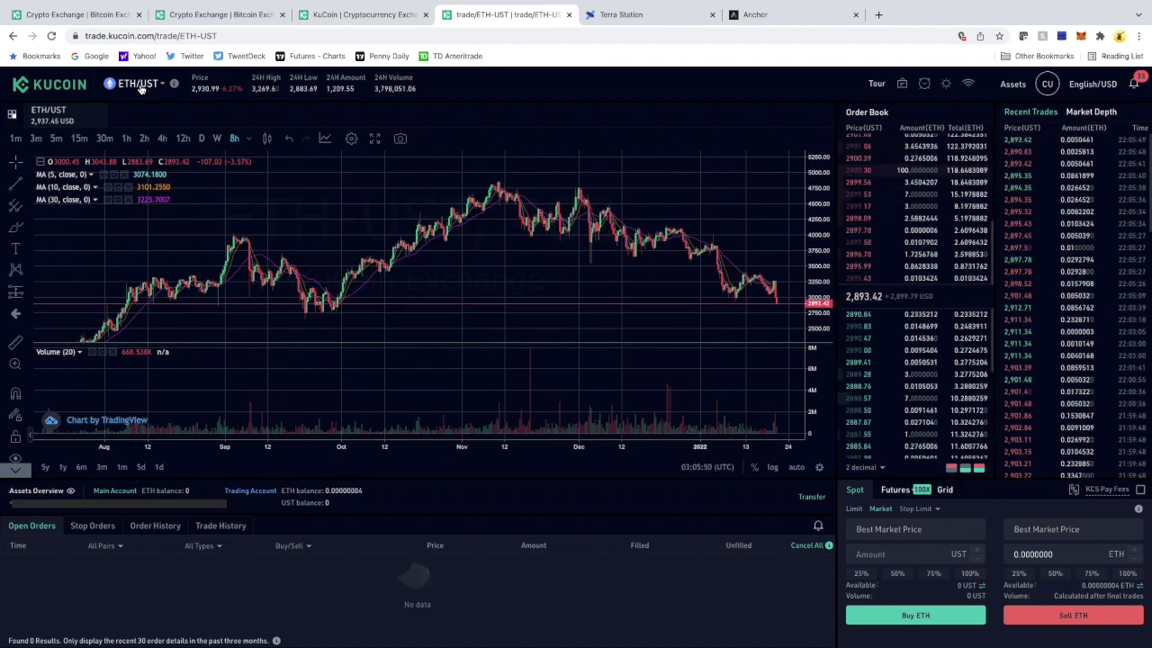
left_click(137, 84)
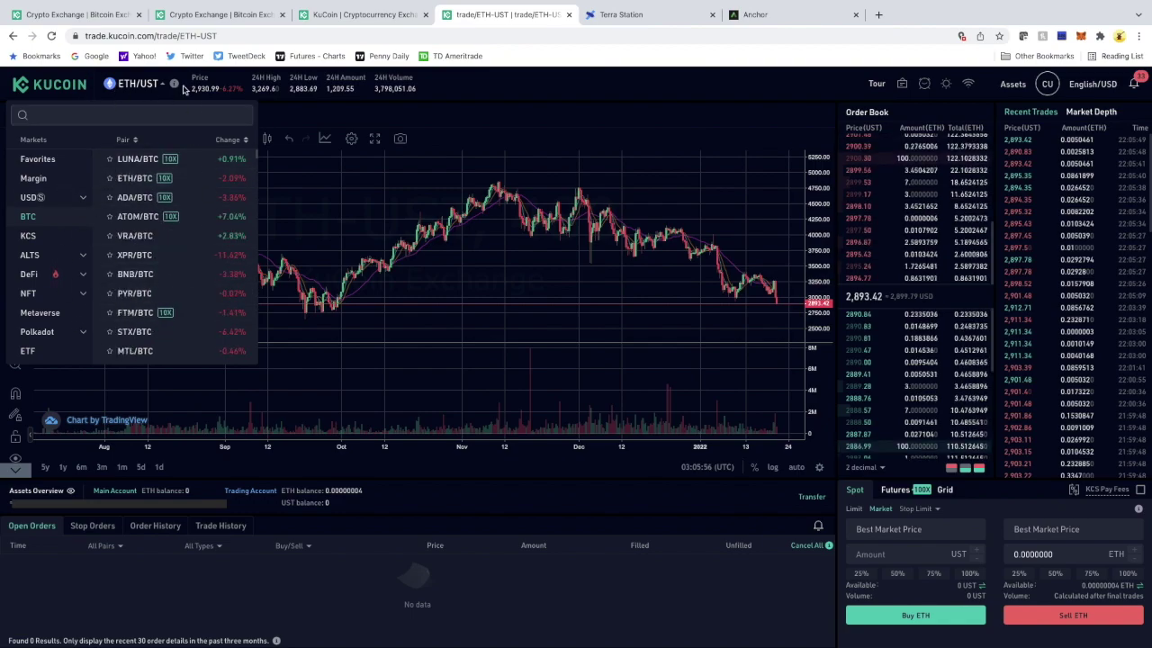
left_click(338, 112)
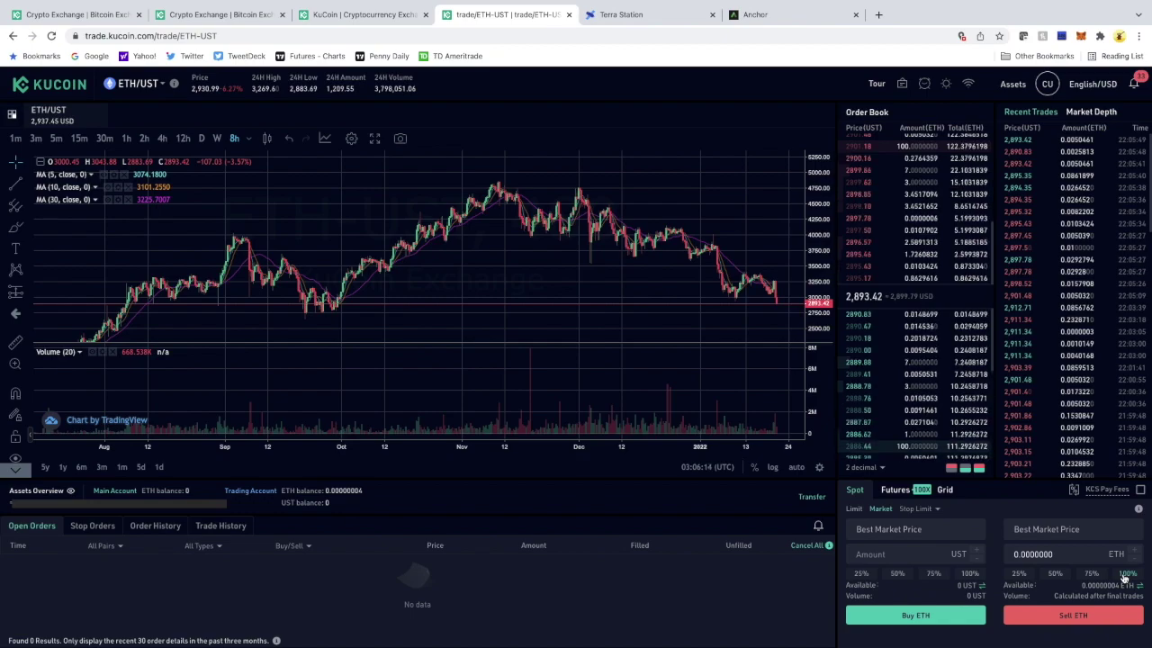
left_click(1125, 575)
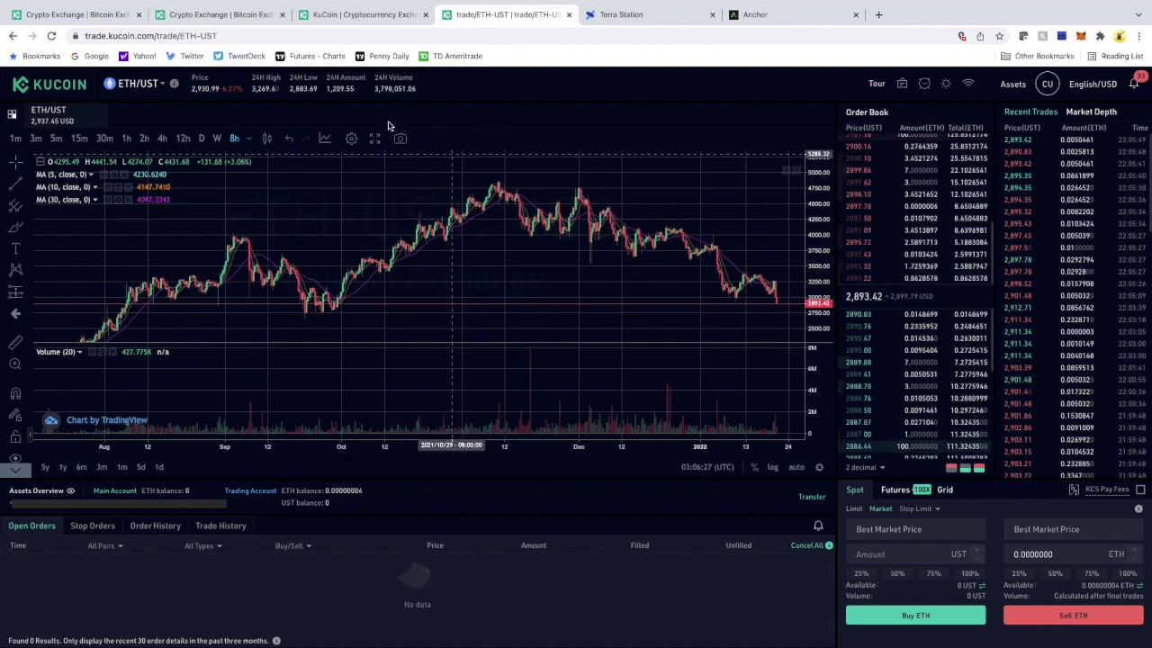
Start a Trading-to-Main transfer, browse its coin list, and cancel without moving funds.
left_click(351, 20)
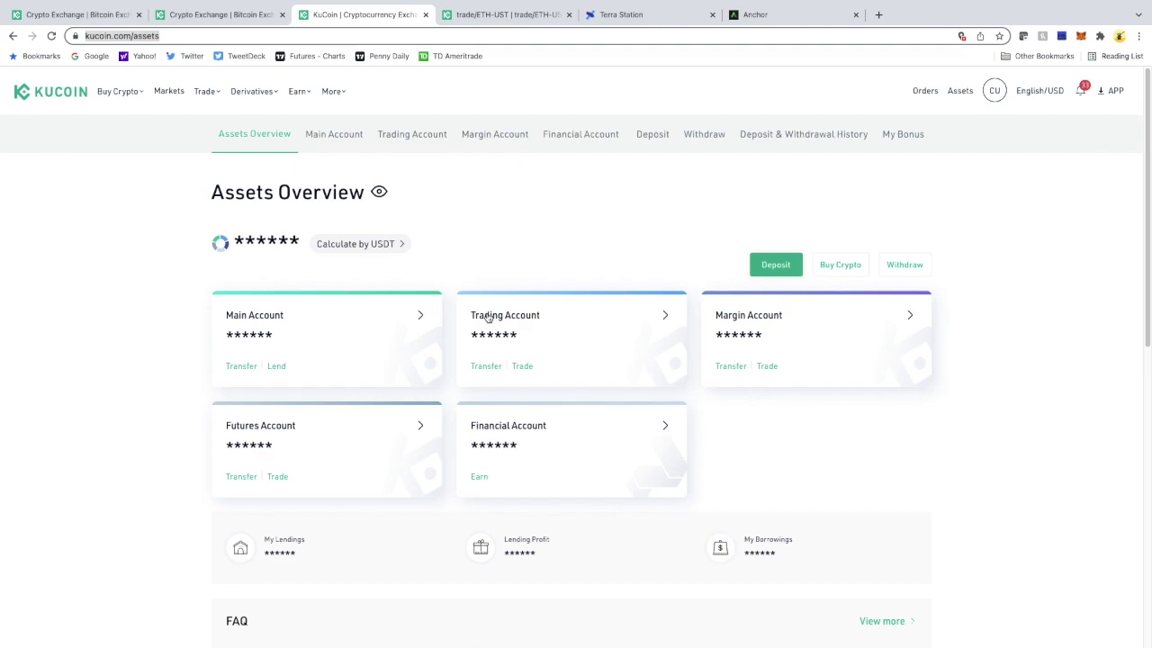
left_click(484, 367)
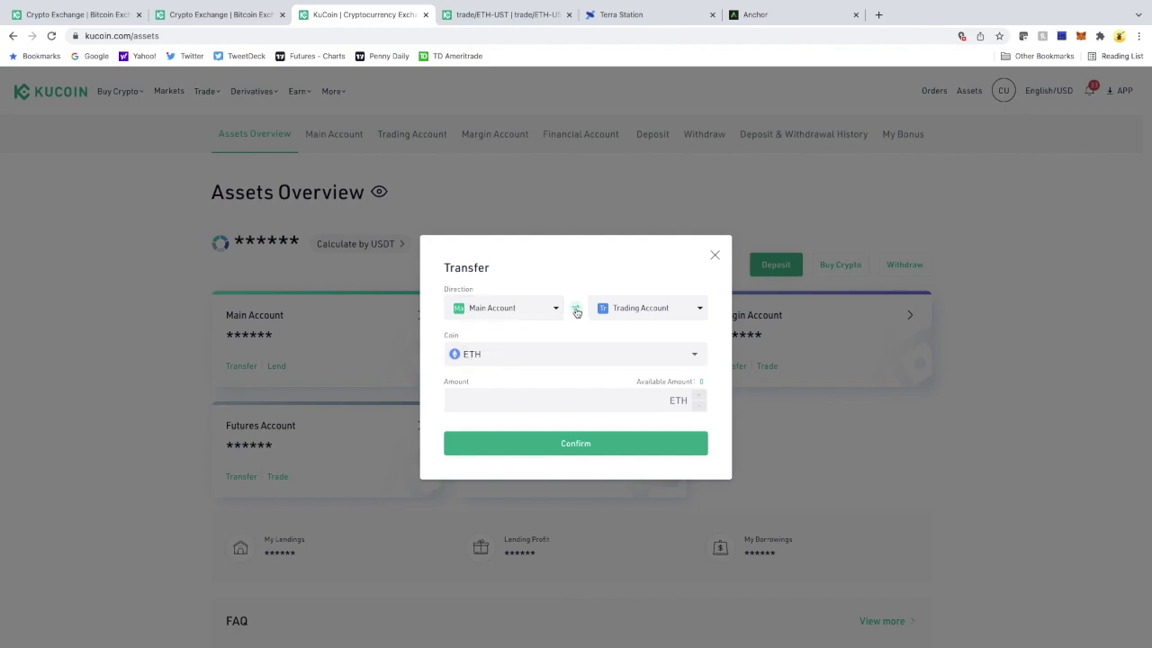
left_click(576, 310)
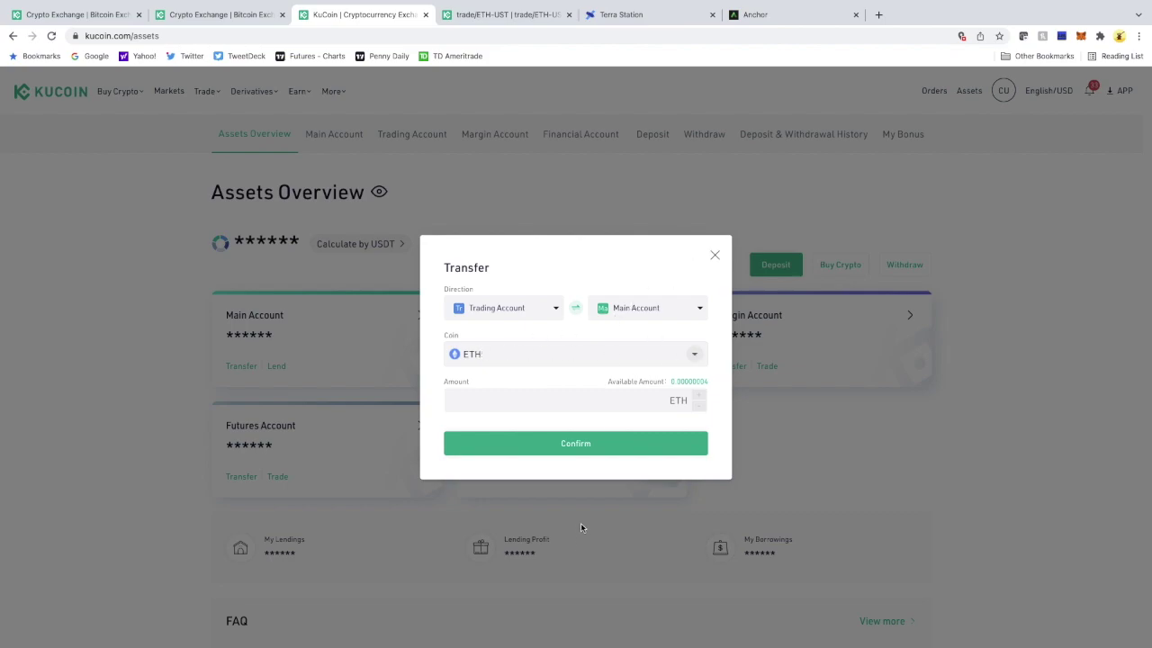
left_click(680, 354)
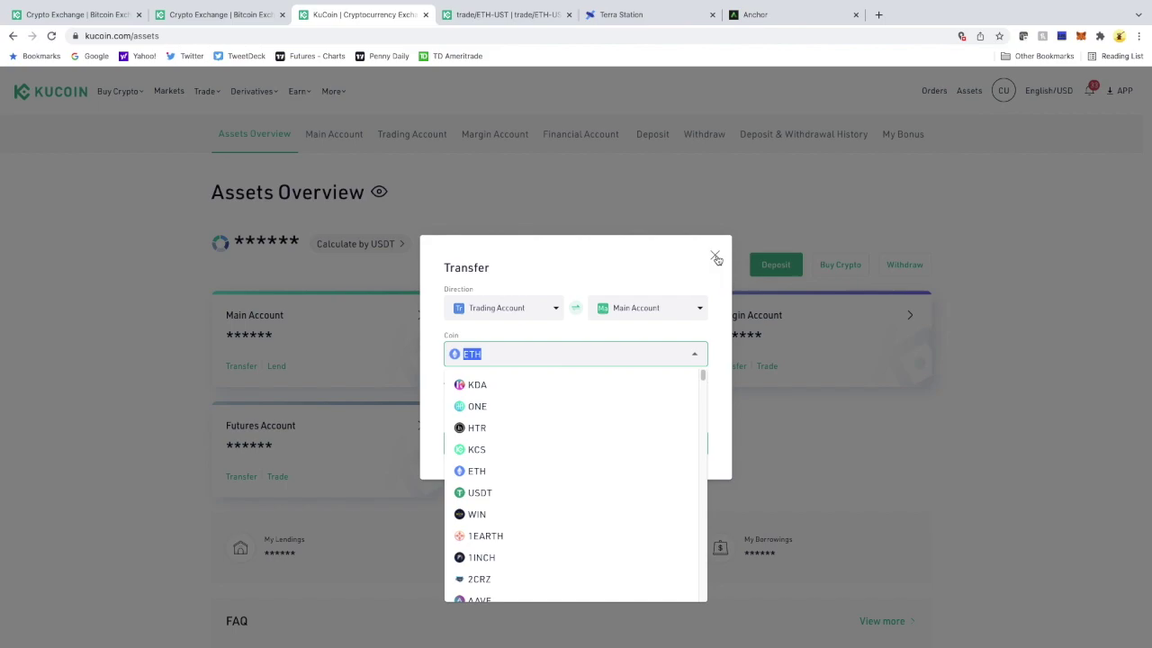
left_click(716, 259)
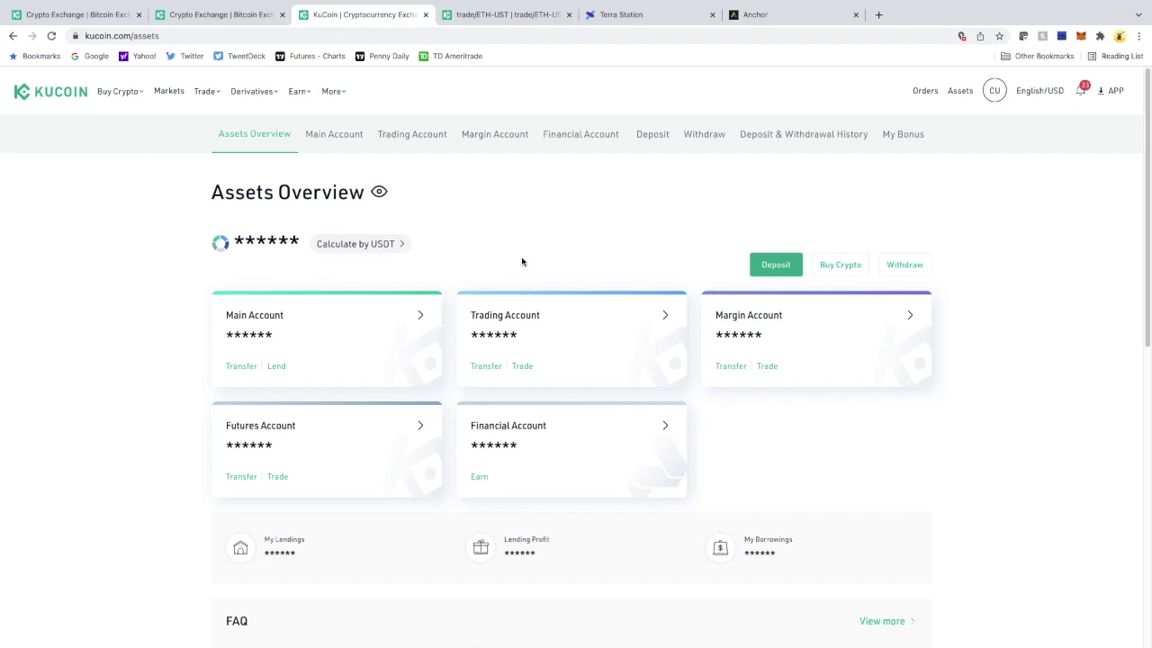
Open the UST withdrawal form (0.00000053 UST available), then switch to the Anchor dashboard.
left_click(908, 273)
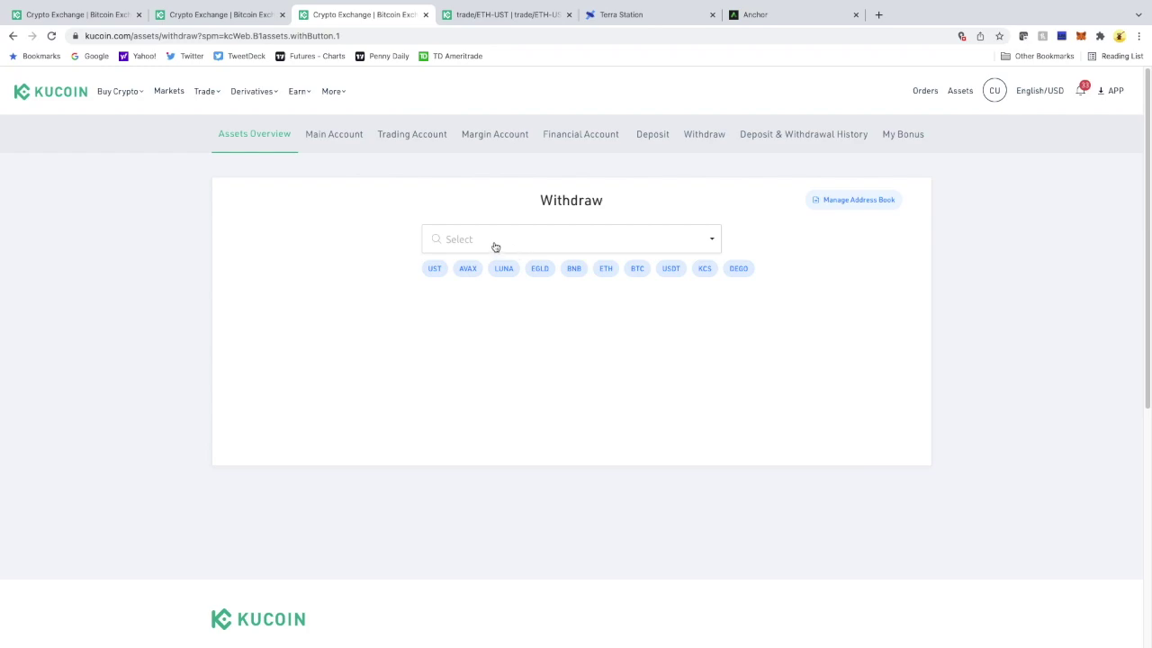
left_click(437, 269)
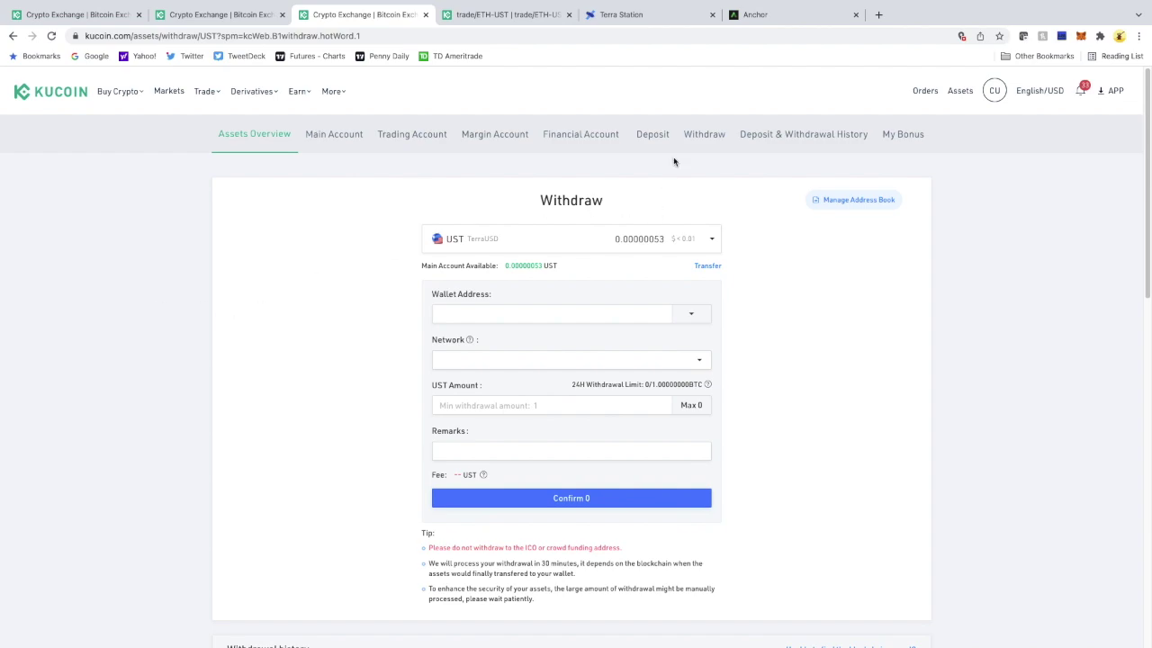
left_click(753, 20)
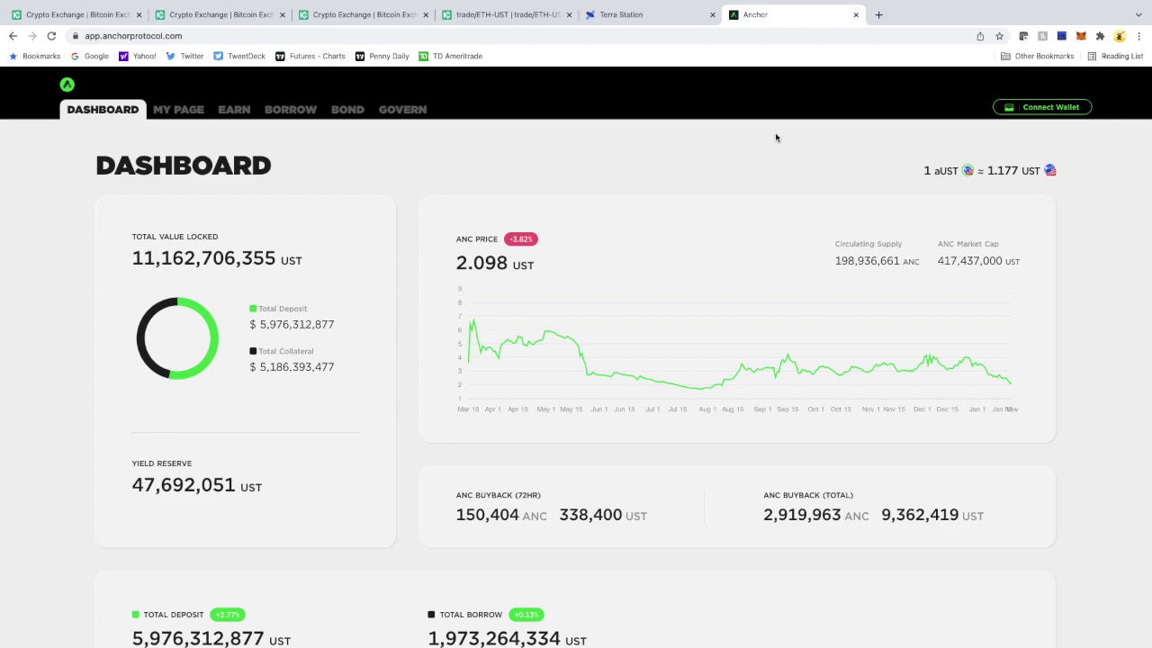
Connect the Terra Station wallet via Wallet Connect, showing a 99.959 UST balance.
left_click(1048, 109)
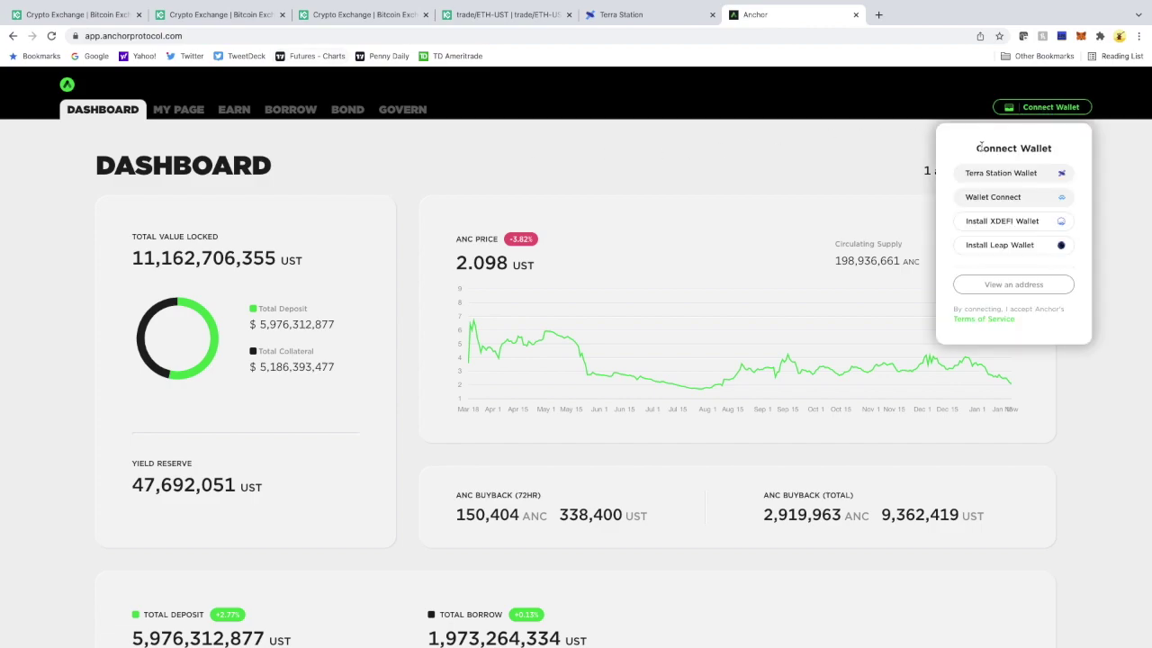
left_click(986, 197)
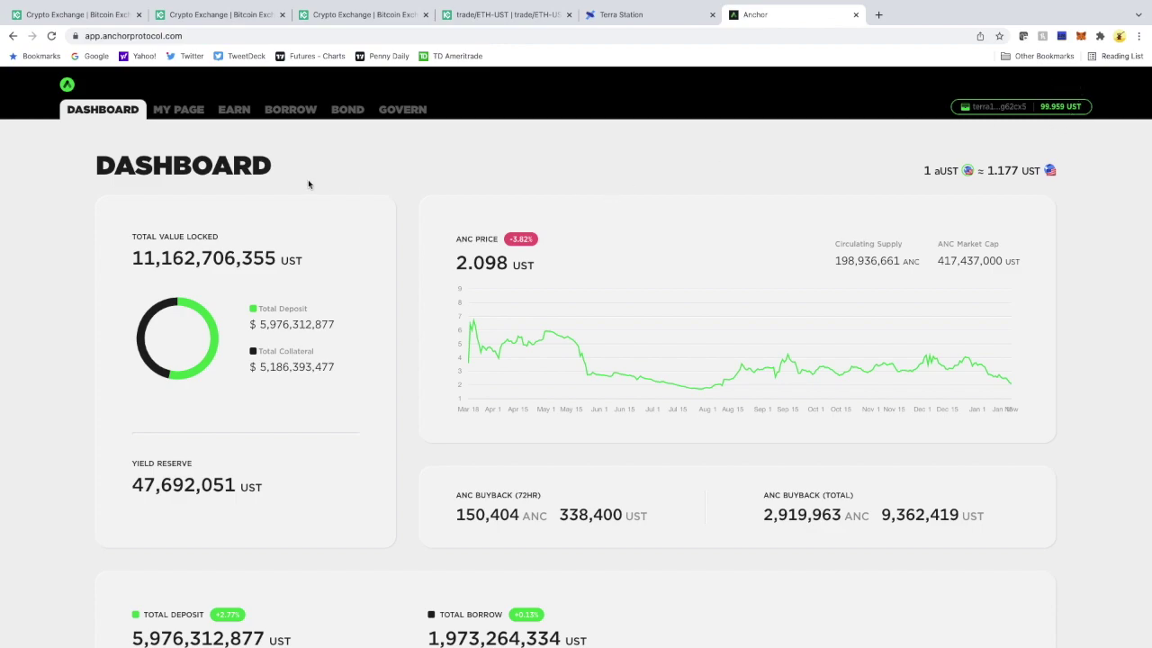
left_click(228, 113)
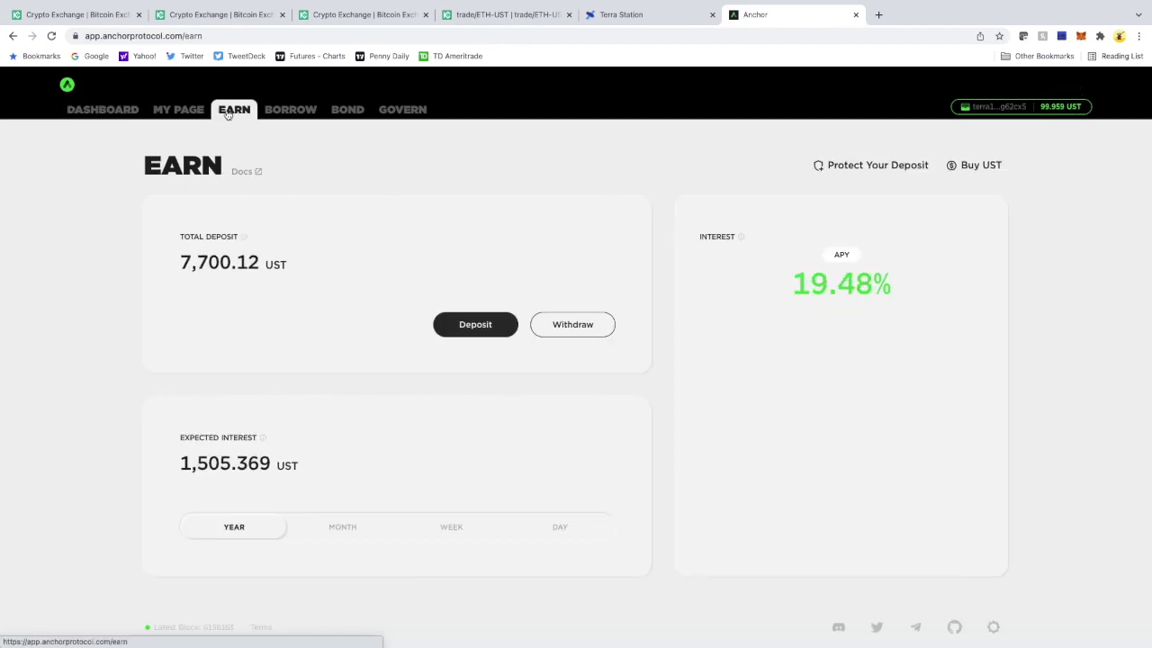
Preview the fee for a 25 UST Earn deposit, cancel it, and open the Withdraw form.
left_click(474, 326)
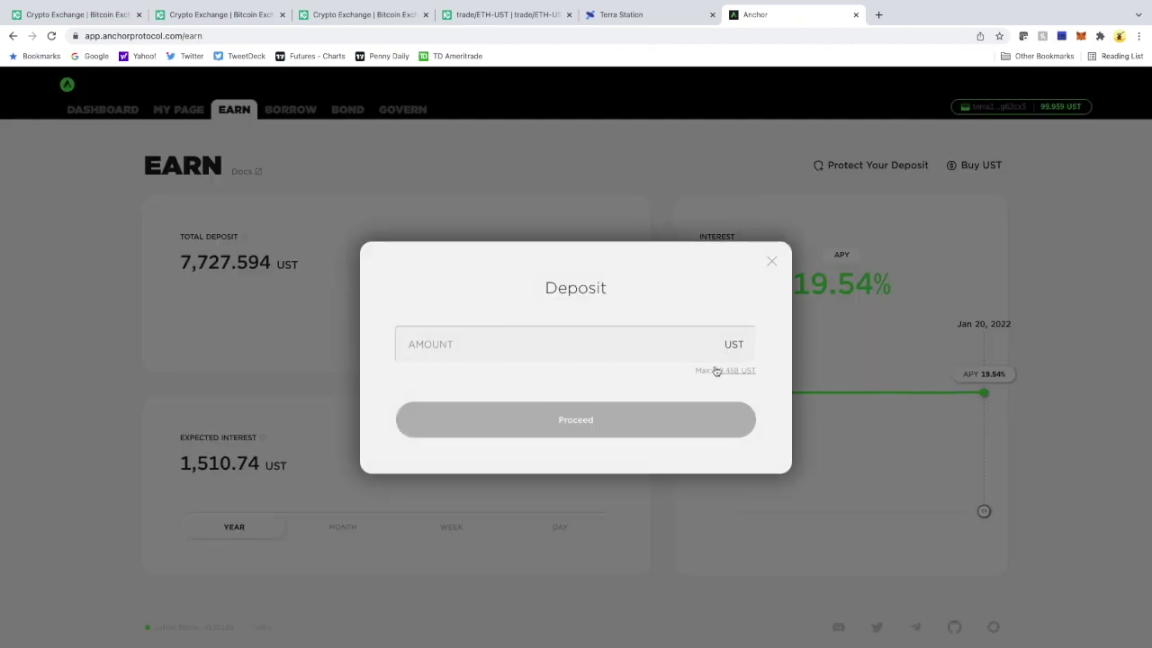
left_click(615, 346)
type("25")
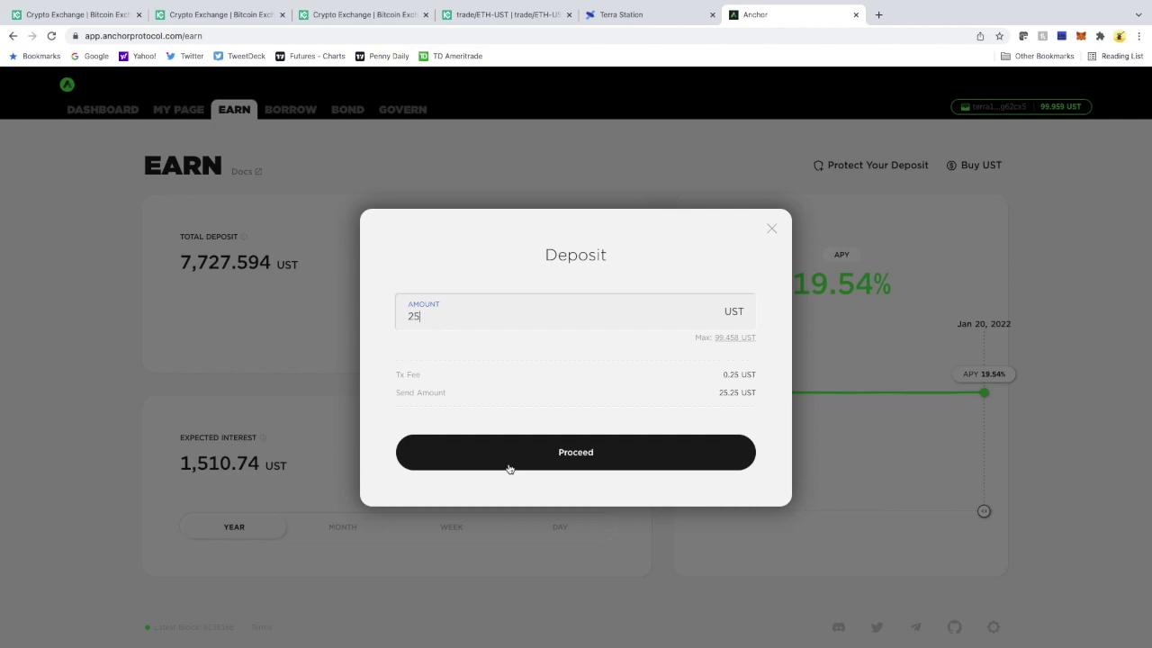
left_click(349, 362)
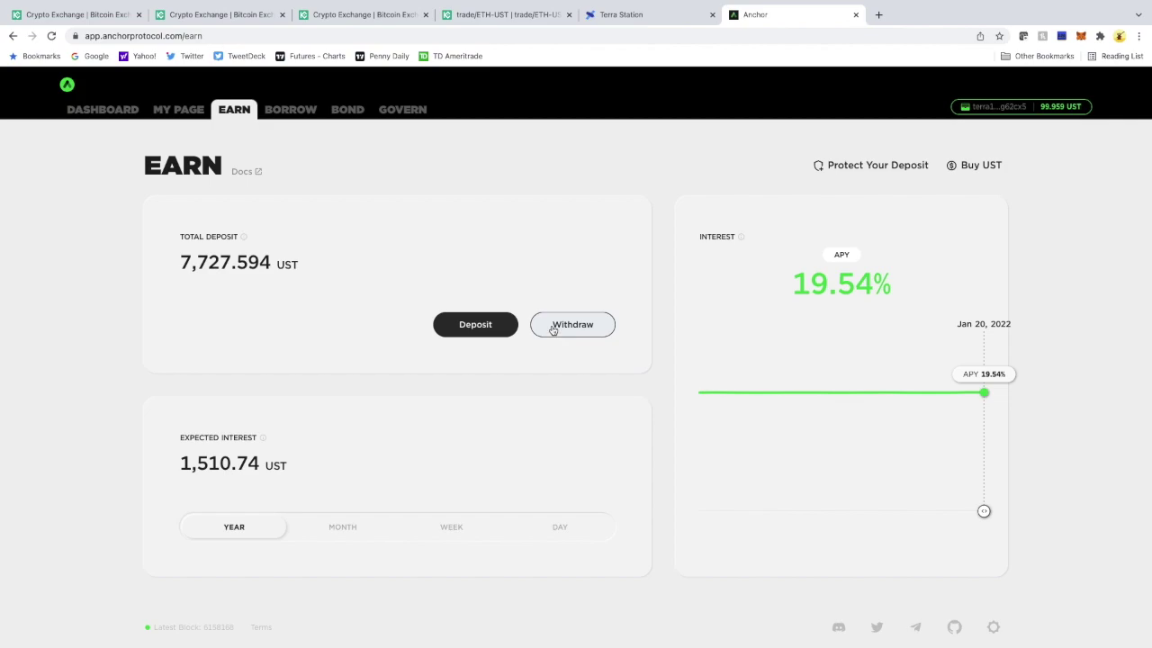
left_click(553, 330)
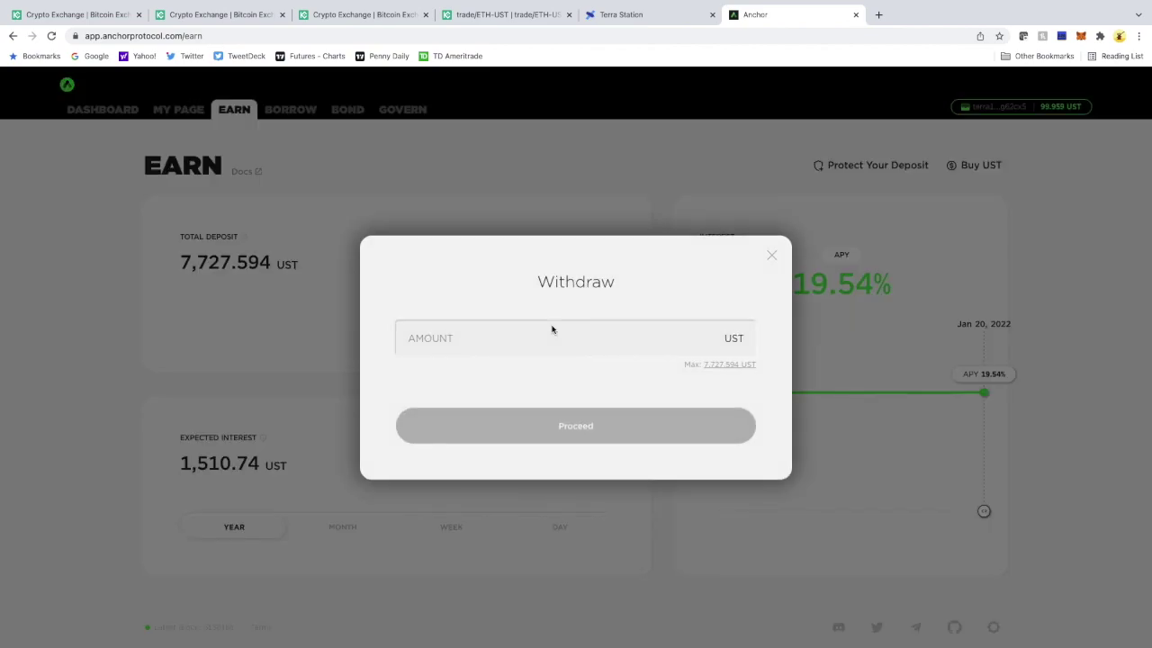
left_click(478, 331)
type("25")
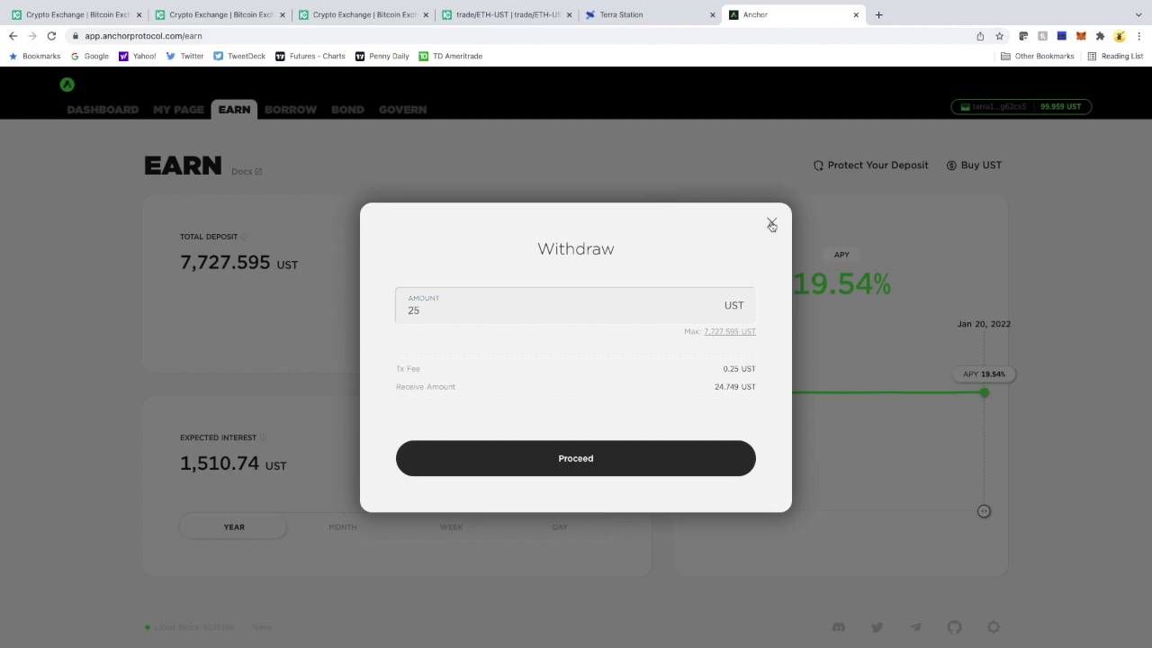
left_click(774, 221)
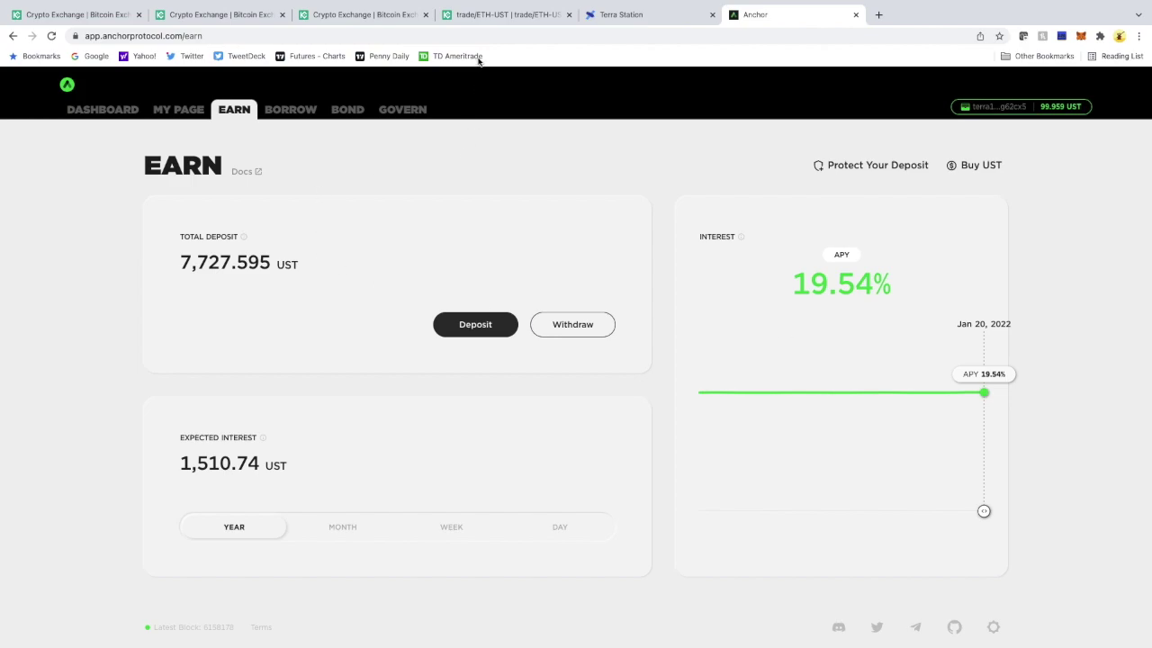
Search the pair list for UST and show UST markets like USDT/UST, LUNA/UST, ANC/UST.
left_click(472, 18)
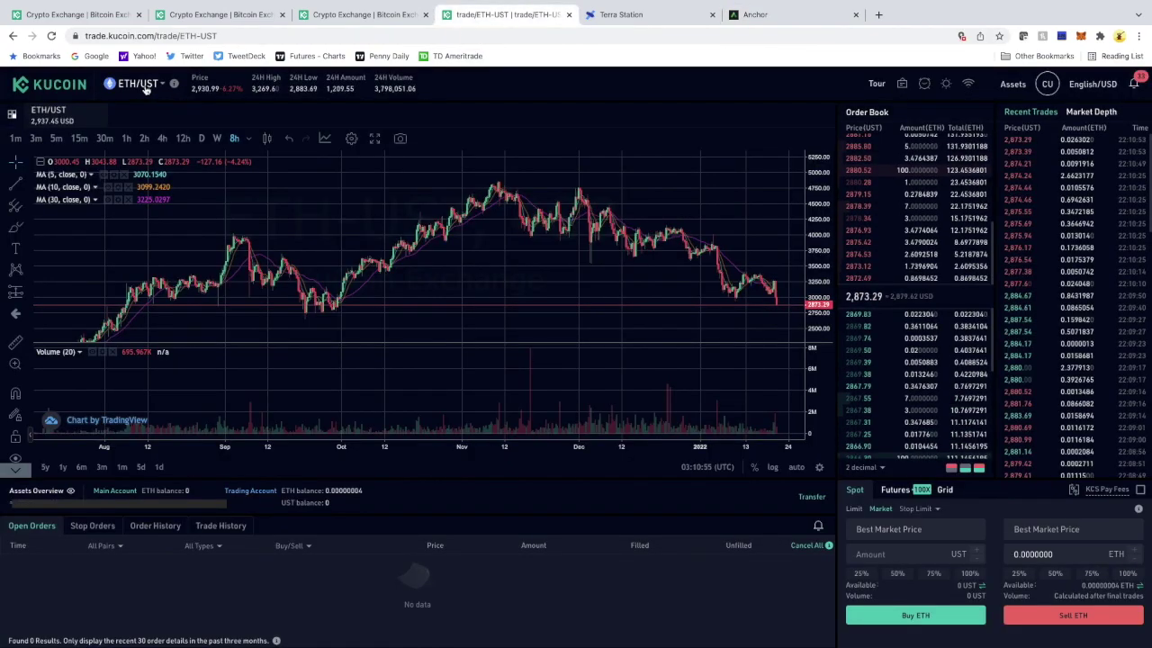
left_click(144, 85)
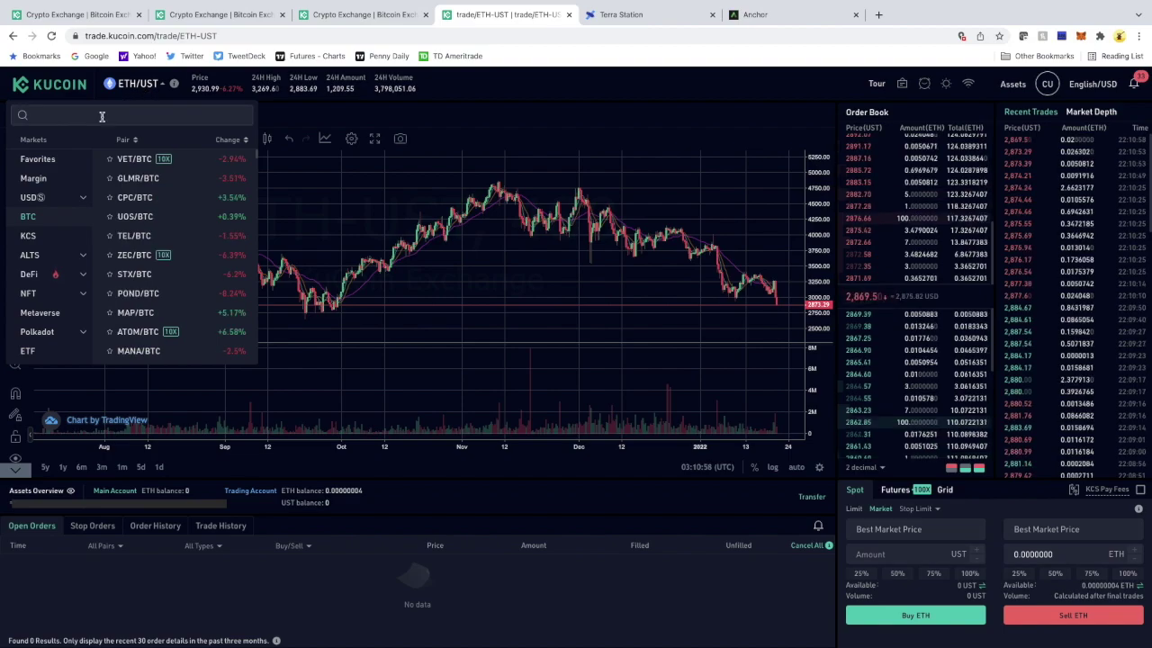
left_click(121, 108)
type("UST")
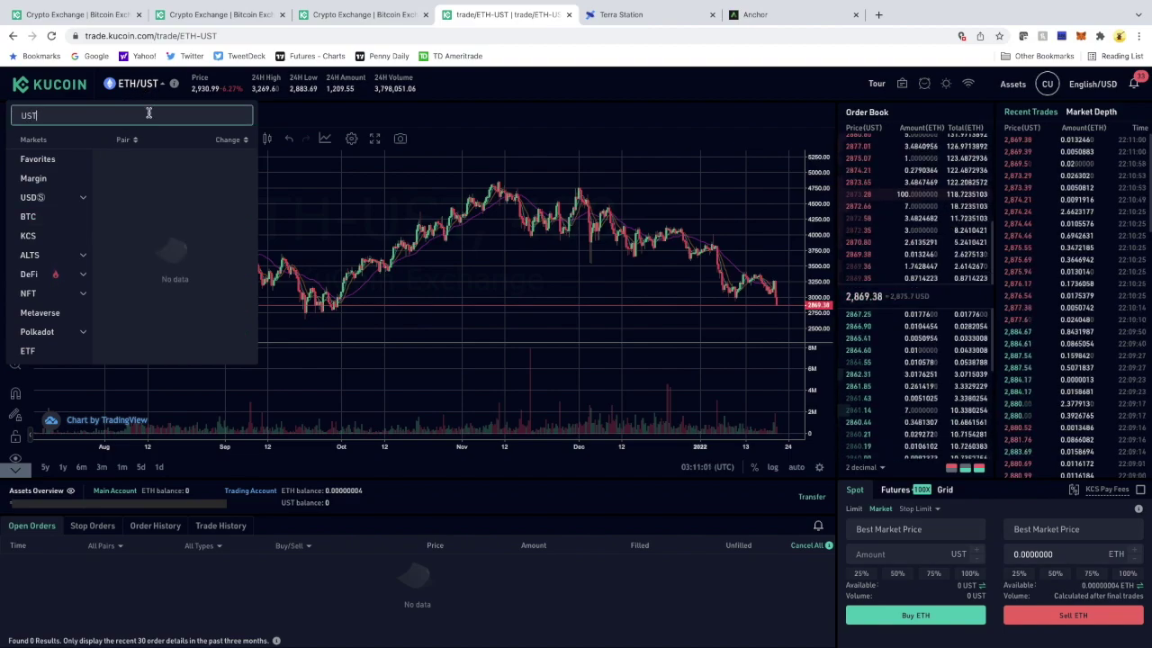
left_click(83, 198)
left_click(36, 313)
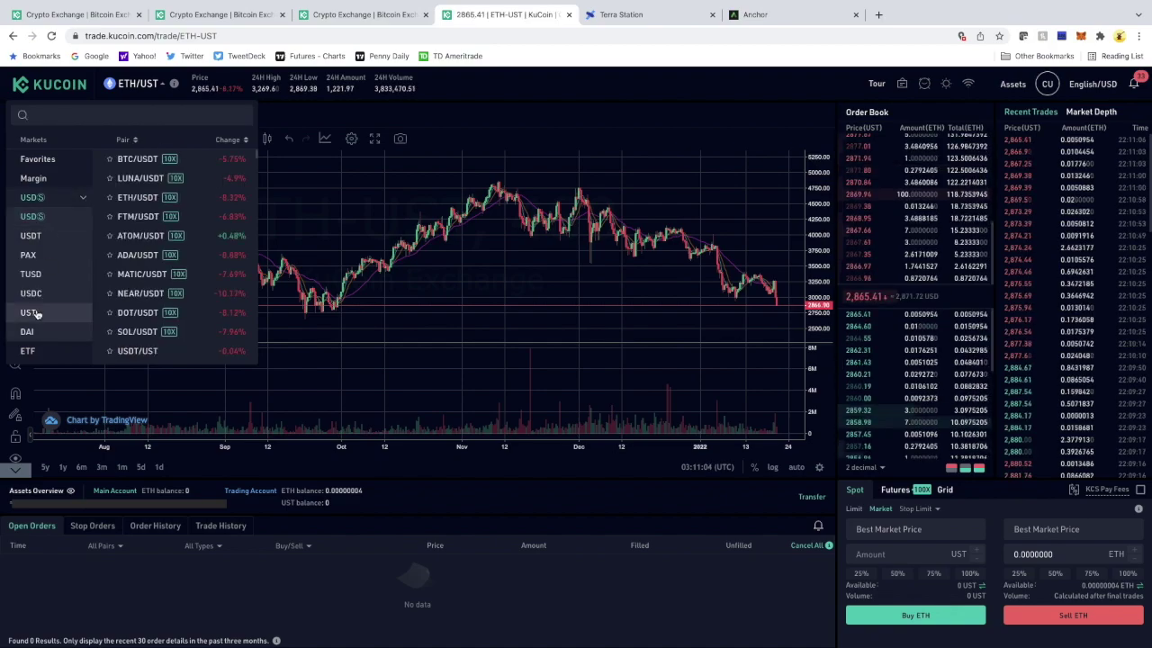
left_click(36, 314)
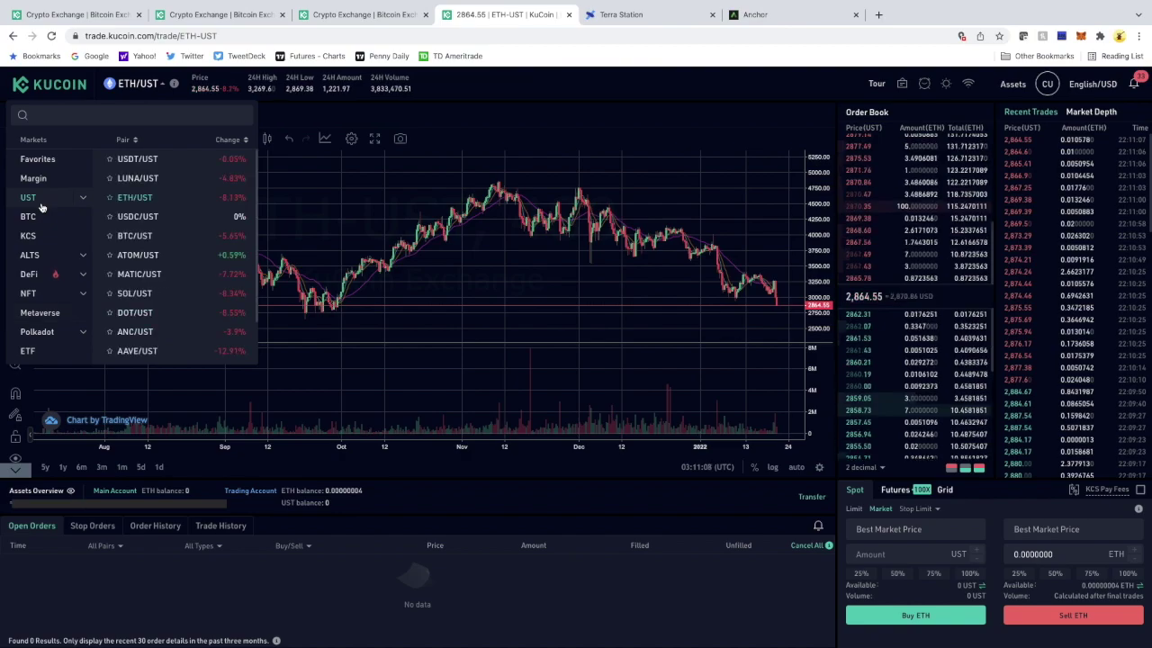